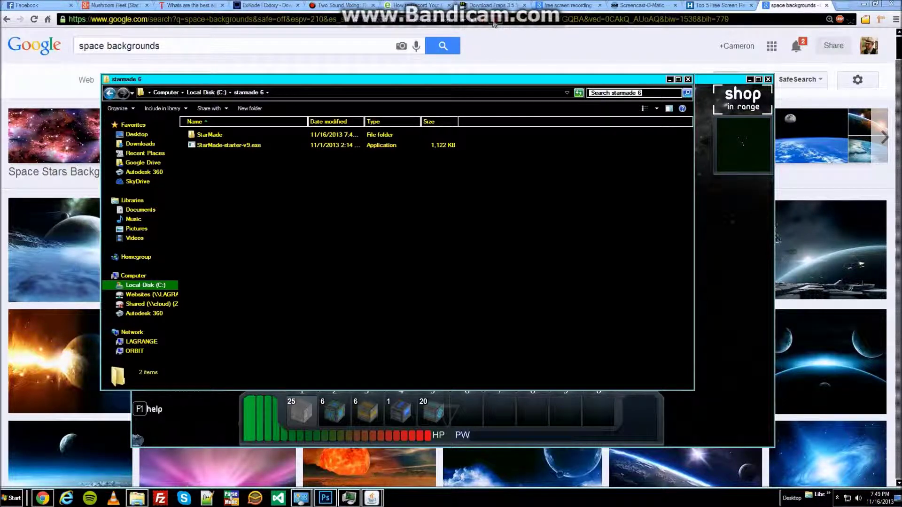
Step: Move the starmade 6 window aside and open its StarMade game folder
mouse_move(504, 81)
mouse_down()
mouse_move(485, 71)
mouse_move(498, 79)
mouse_up()
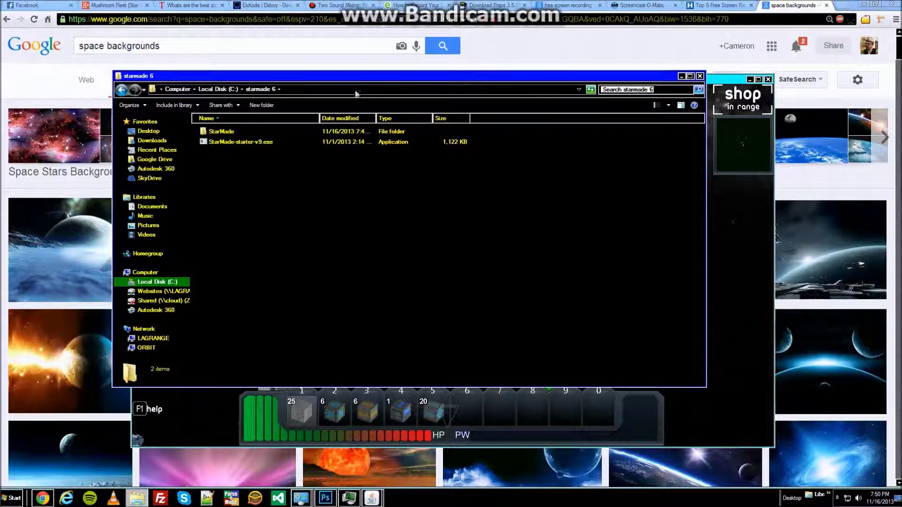
click(262, 140)
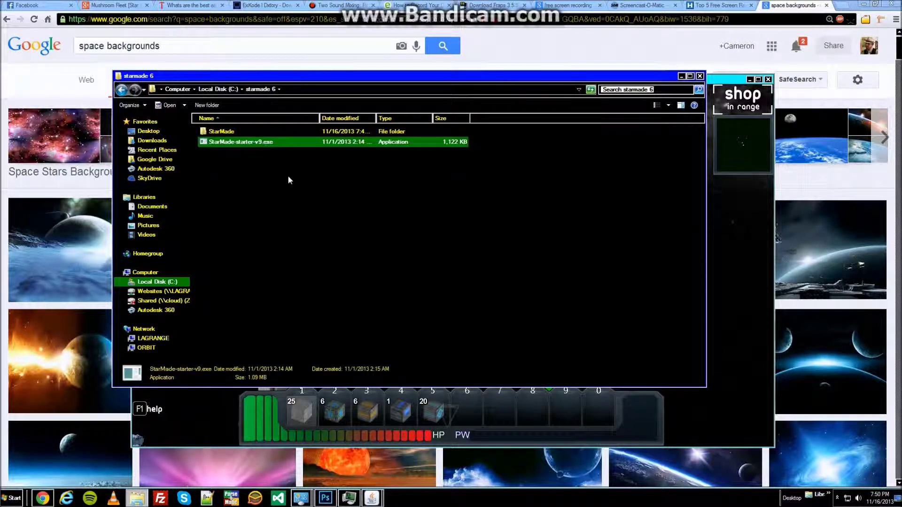
click(288, 177)
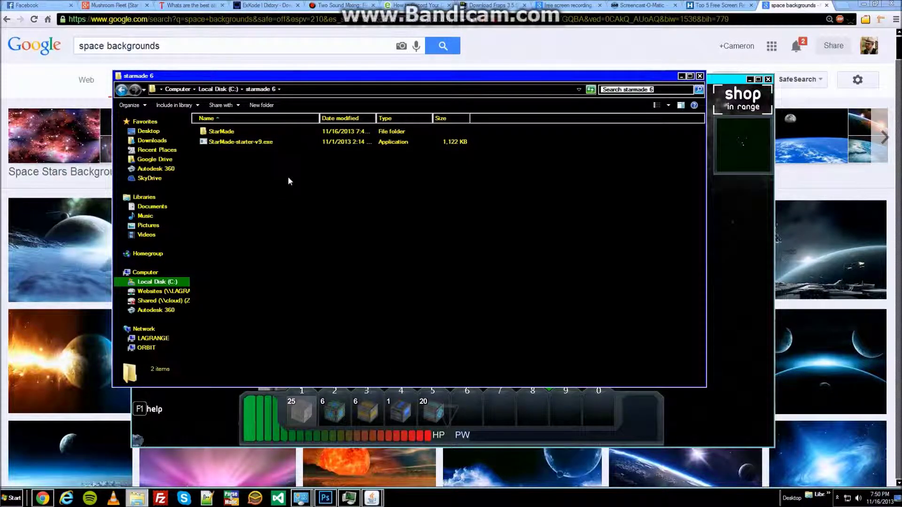
double_click(238, 130)
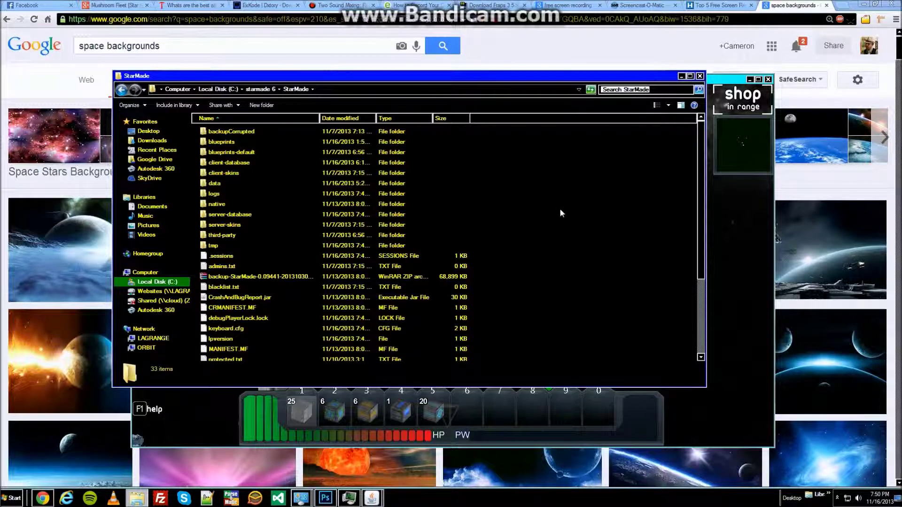
Step: Go through data › sky › milkyway to reach the six Milky-Way cube texture PNGs
double_click(214, 184)
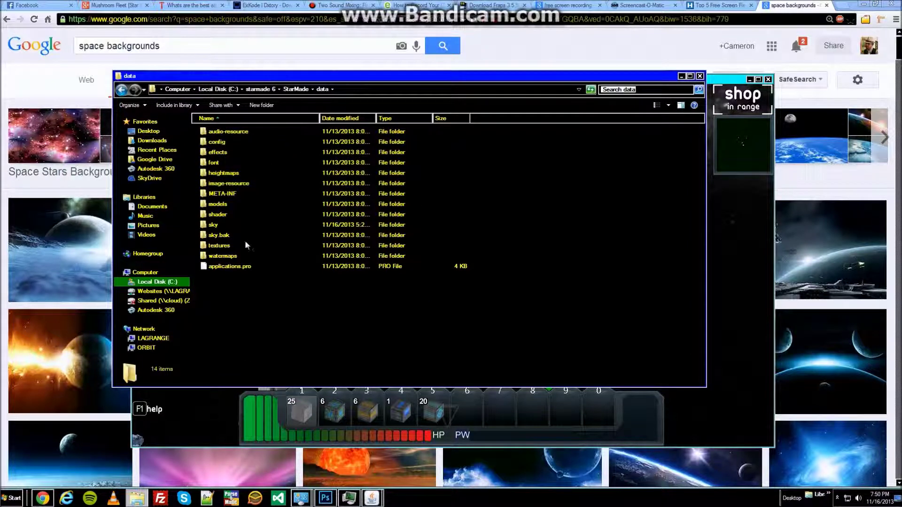
click(227, 226)
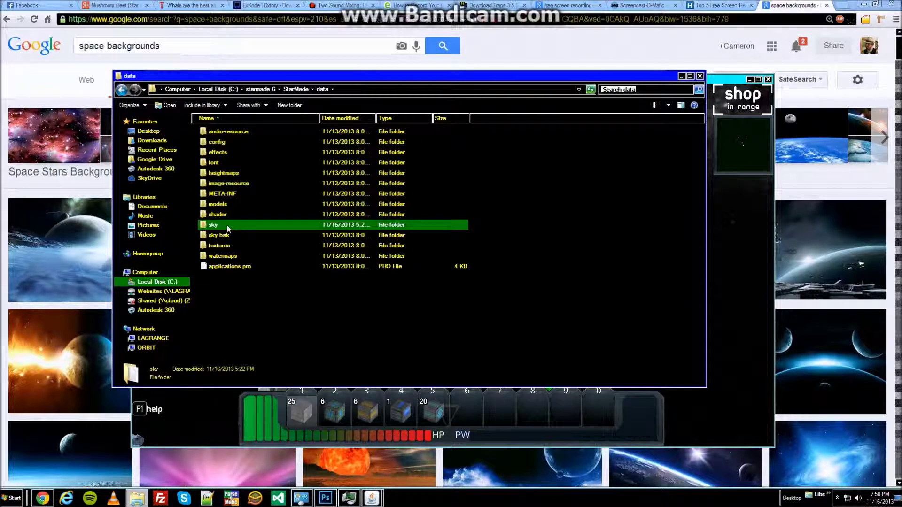
click(226, 237)
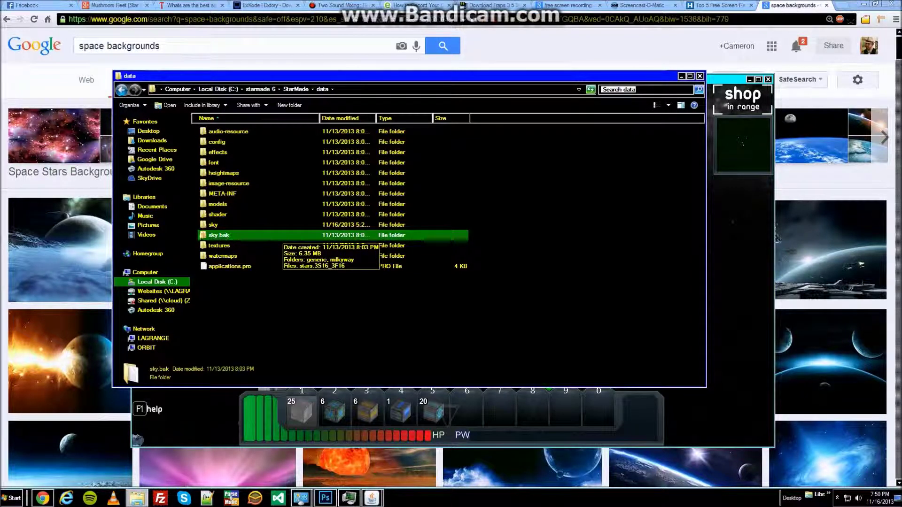
click(236, 226)
double_click(236, 225)
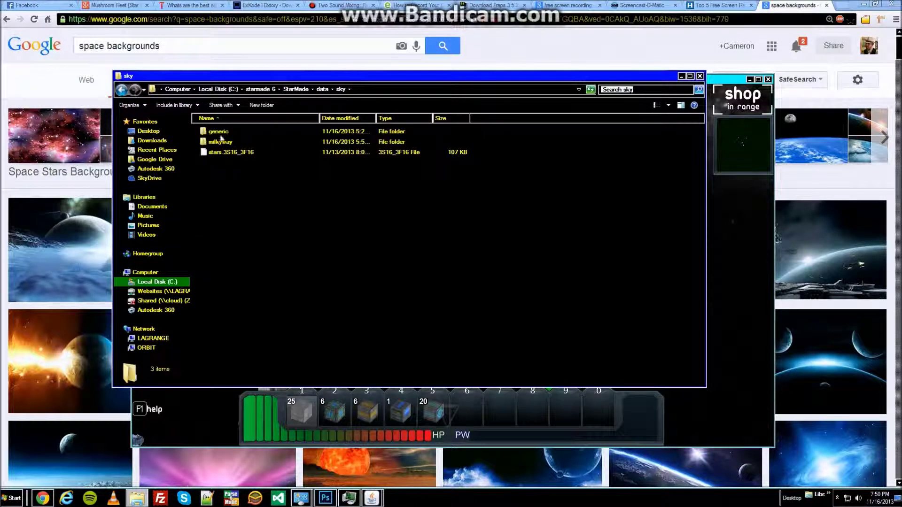
click(232, 132)
click(244, 144)
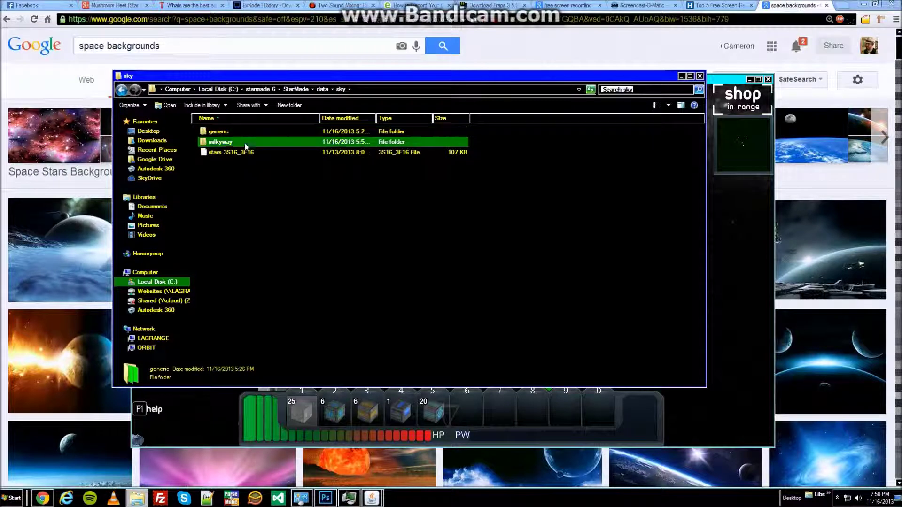
double_click(232, 144)
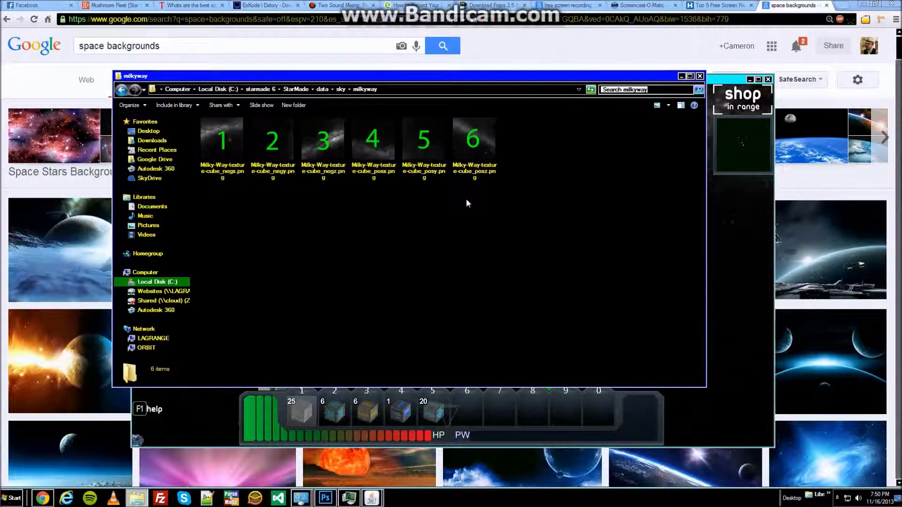
Step: Check that the first cube texture is 512×512, then bring the StarMade window forward
click(228, 149)
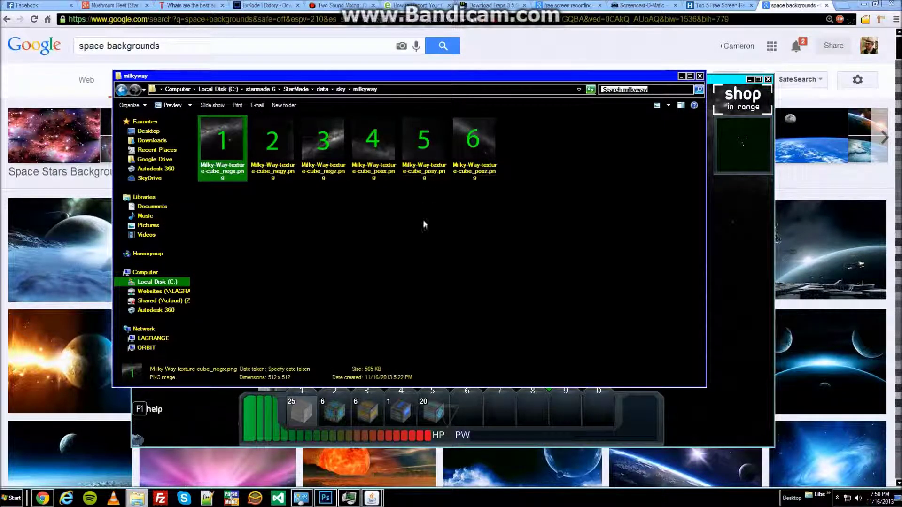
click(419, 230)
drag(578, 86, 532, 76)
drag(197, 149, 660, 99)
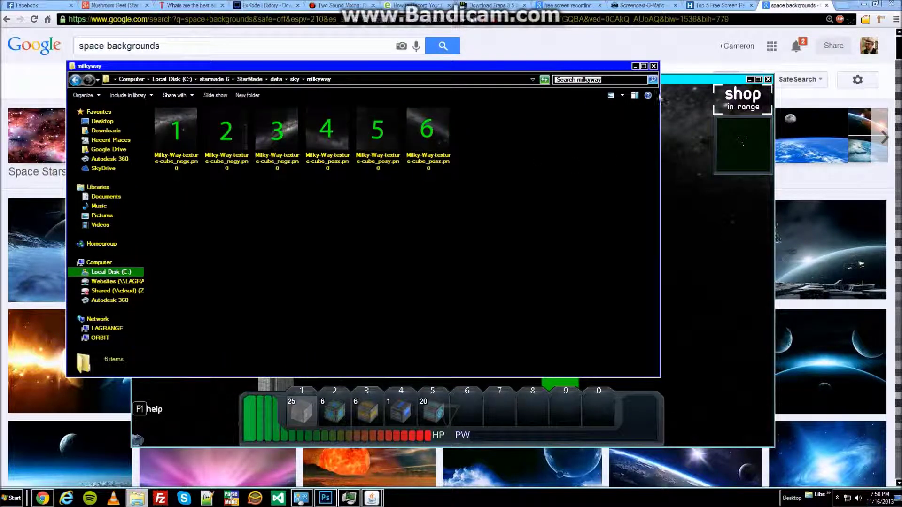
click(670, 85)
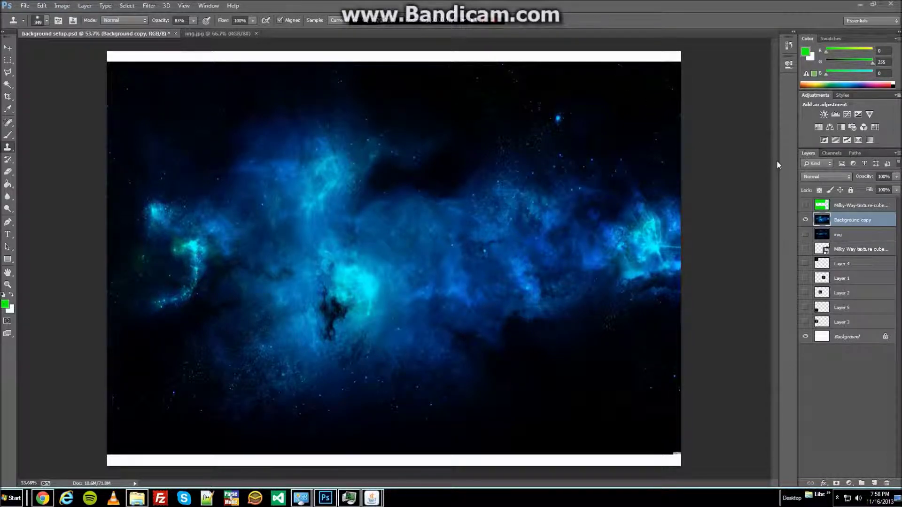
Step: Turn on the green Milky-Way-texture-cube layer, then reselect the Background copy layer for moving
click(849, 207)
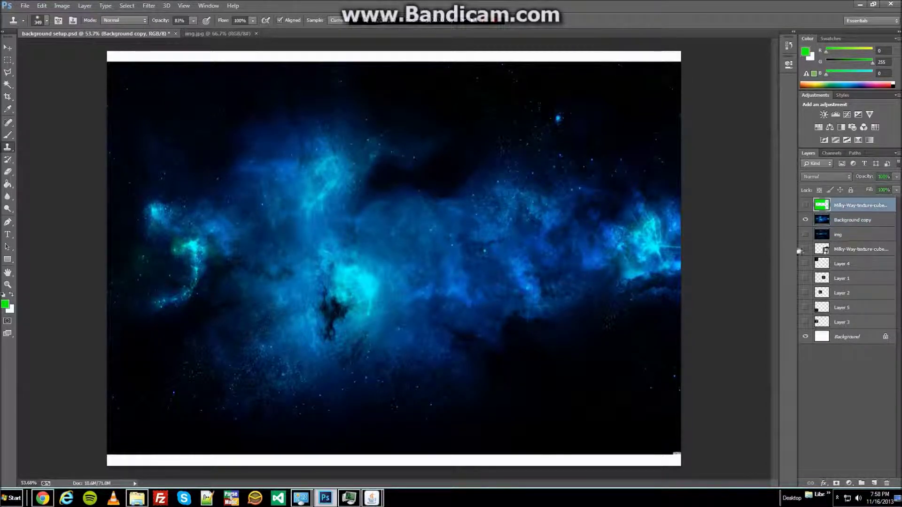
click(805, 206)
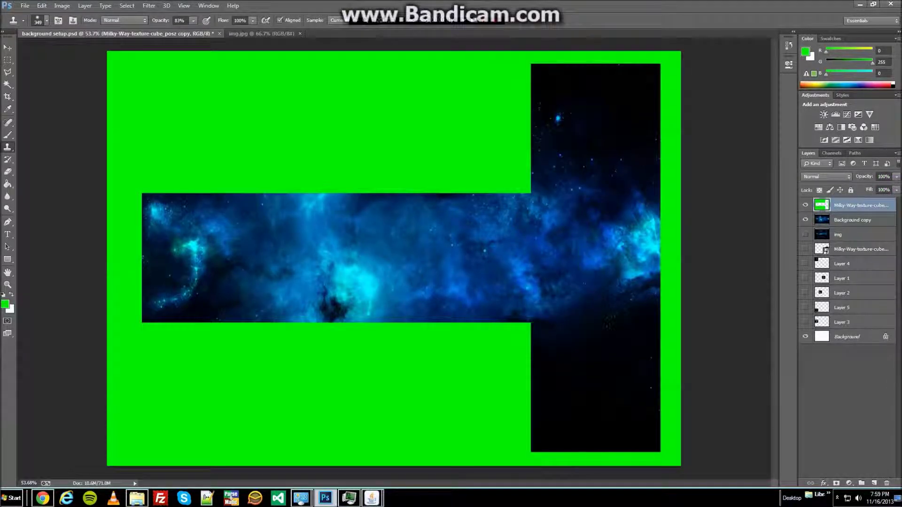
click(846, 220)
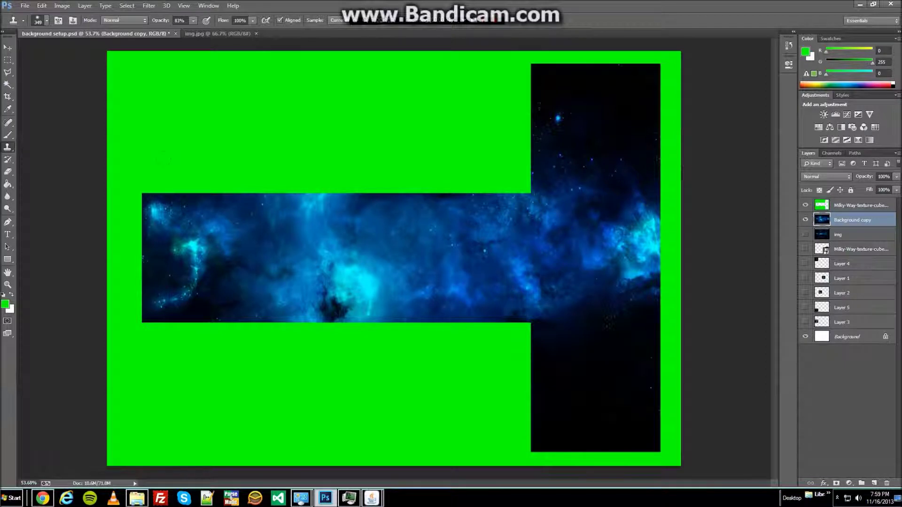
click(8, 48)
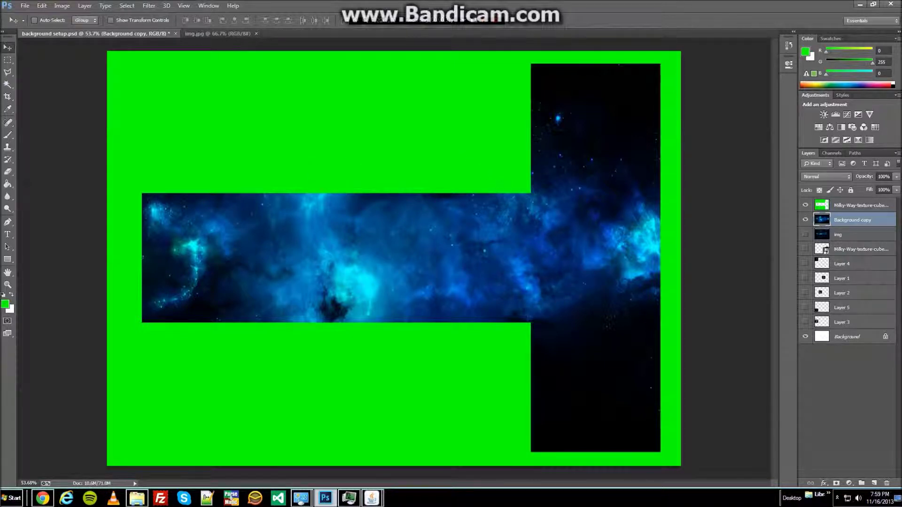
Step: Clone-stamp dark space over the green corner, white streak and grey spot in the nebula panel
click(7, 147)
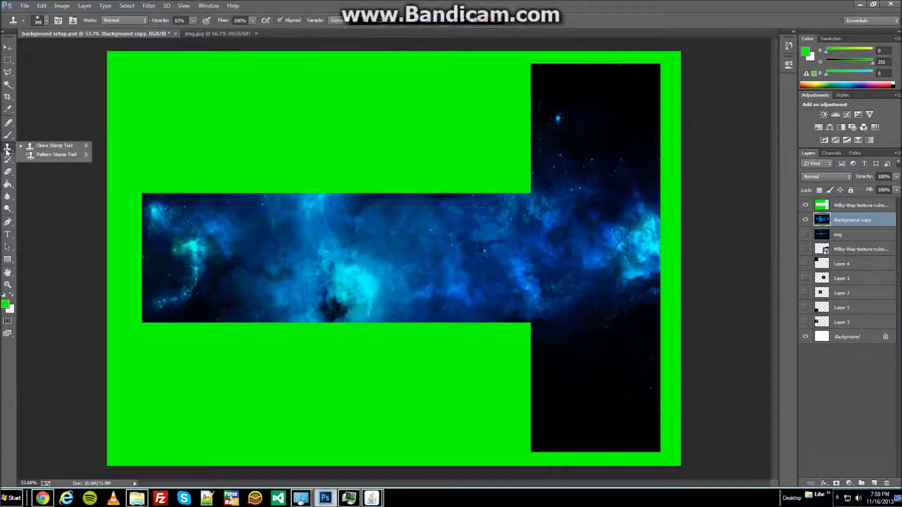
click(54, 148)
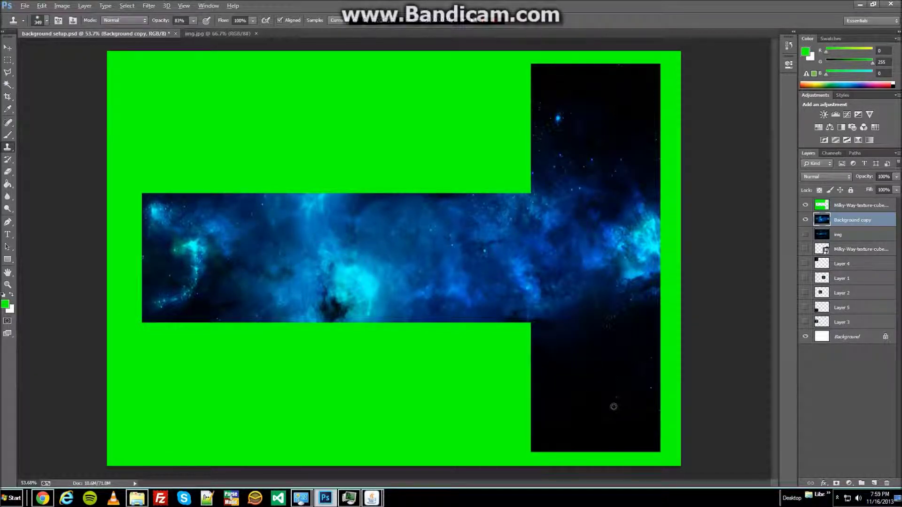
mouse_move(534, 336)
mouse_down()
mouse_move(519, 328)
mouse_move(512, 295)
mouse_up()
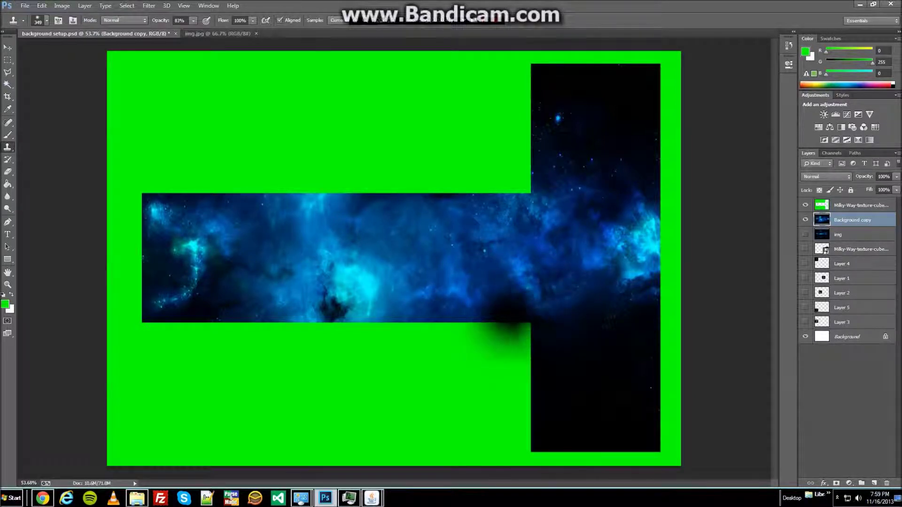
right_click(516, 274)
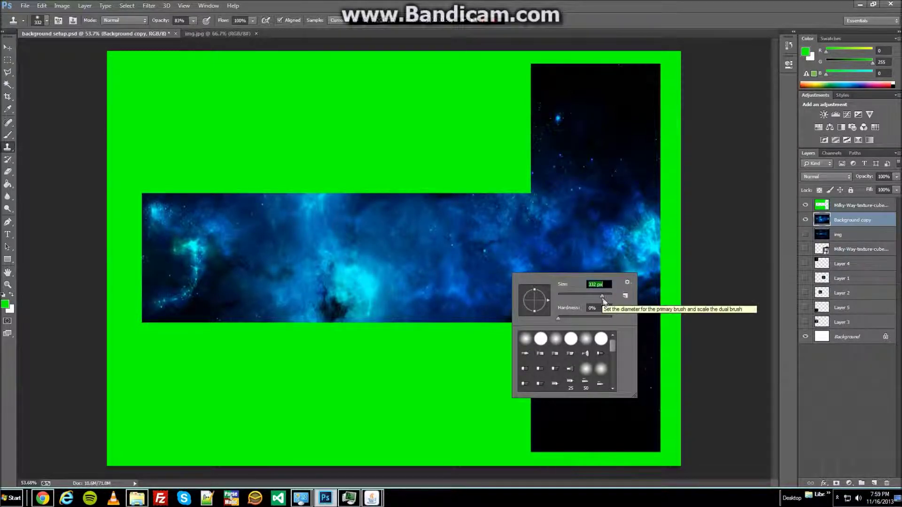
key(Return)
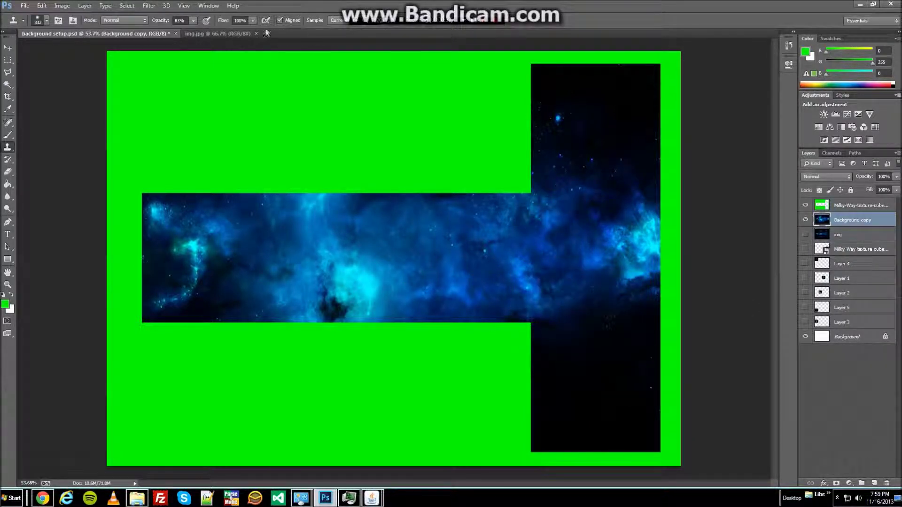
click(245, 86)
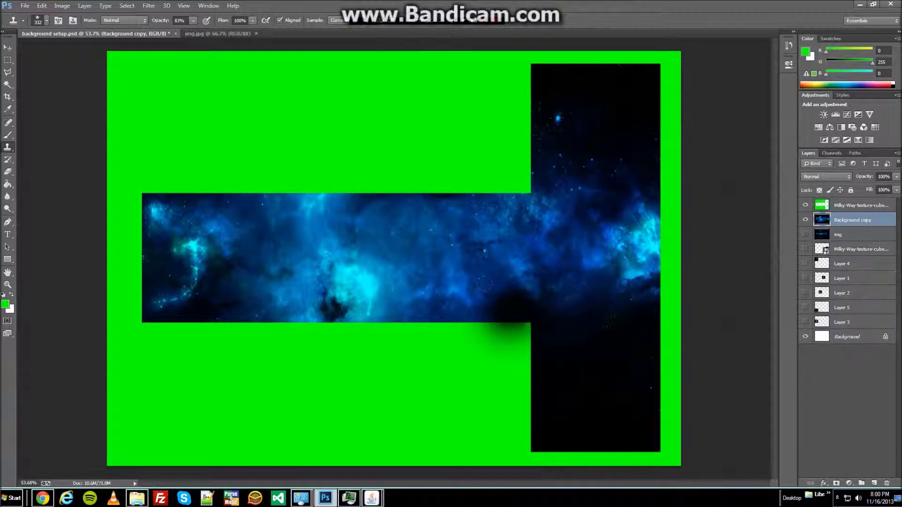
click(592, 379)
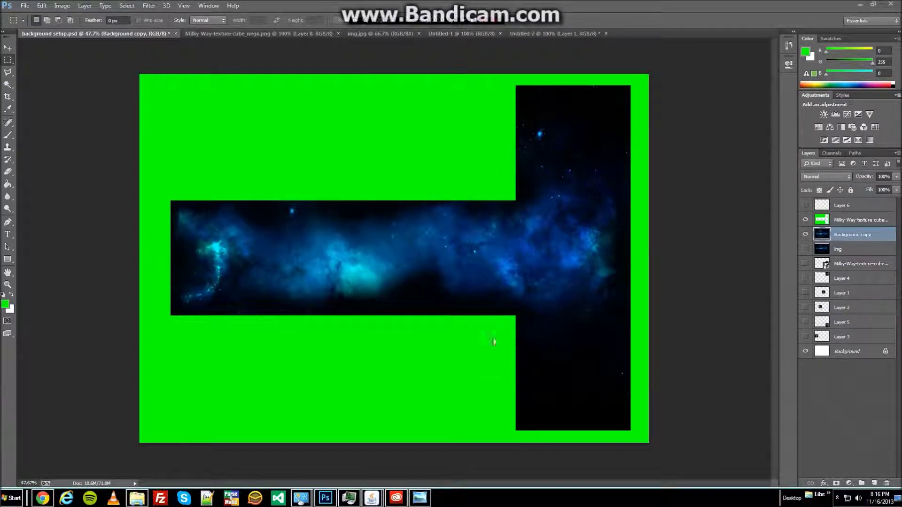
click(426, 499)
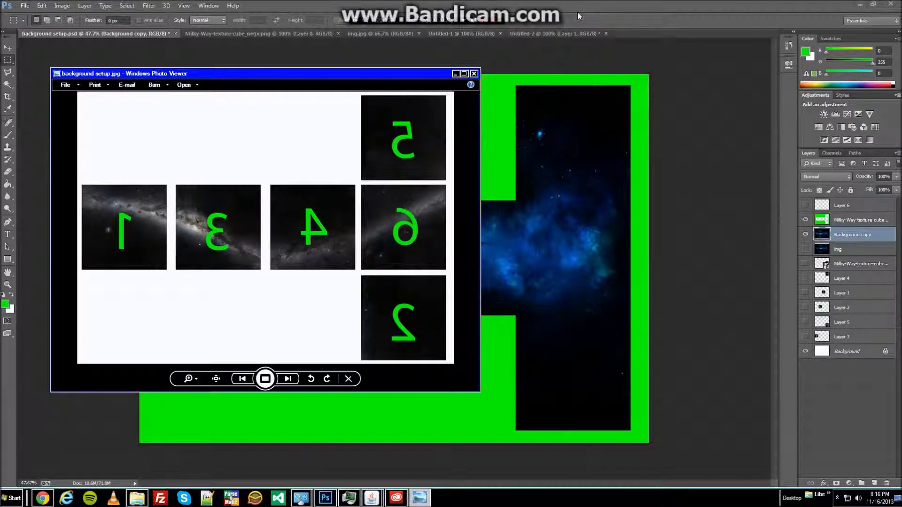
click(577, 12)
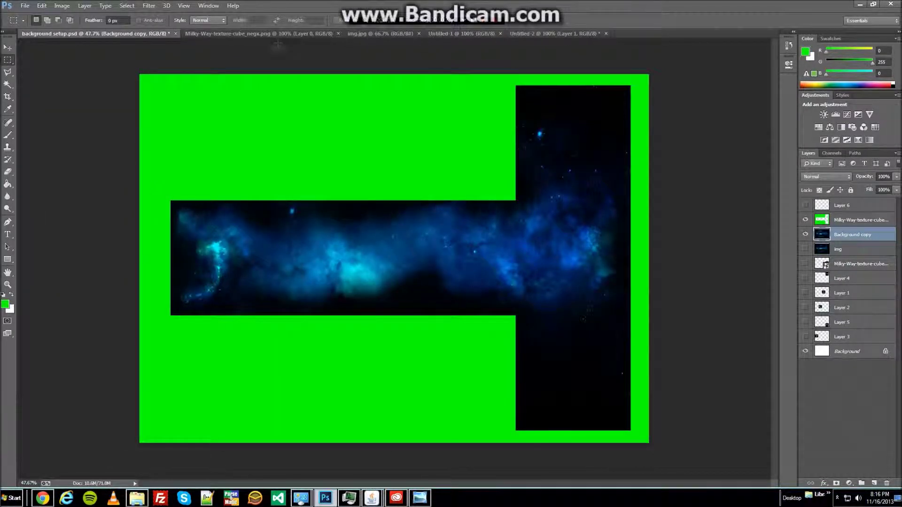
click(251, 34)
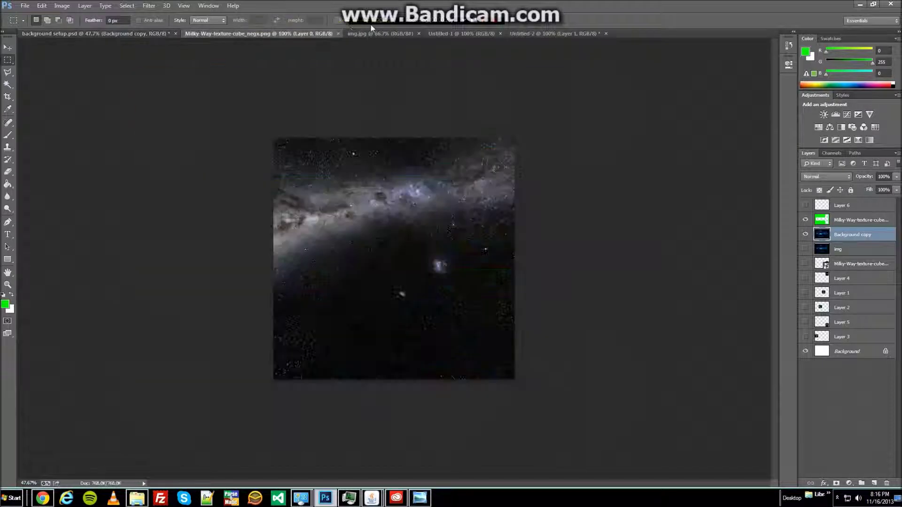
click(63, 5)
click(71, 67)
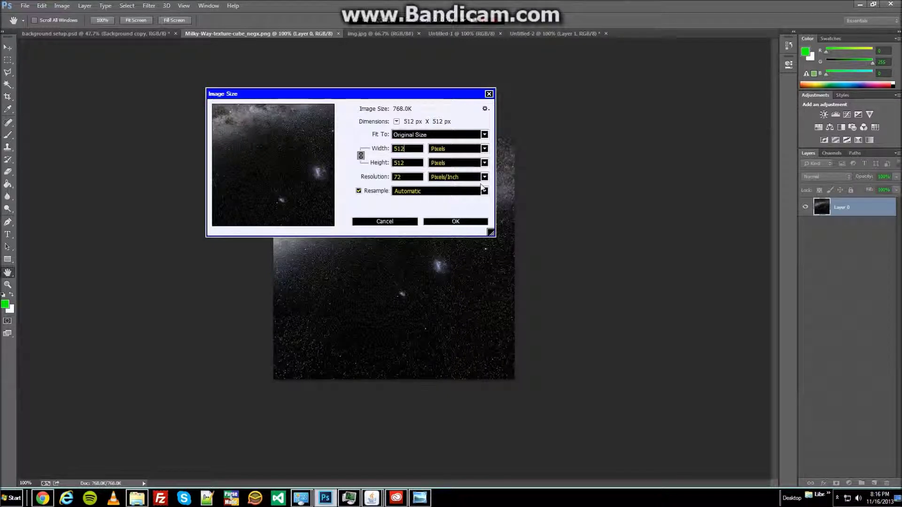
click(411, 223)
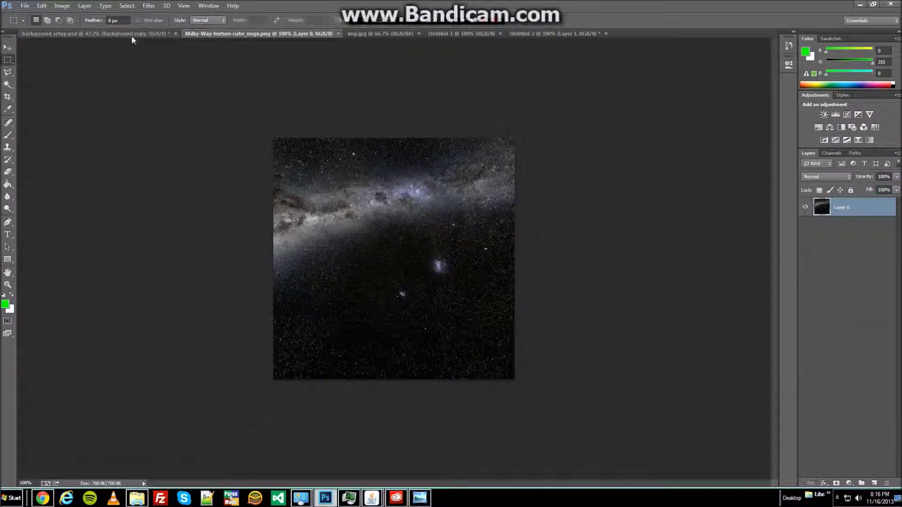
click(131, 36)
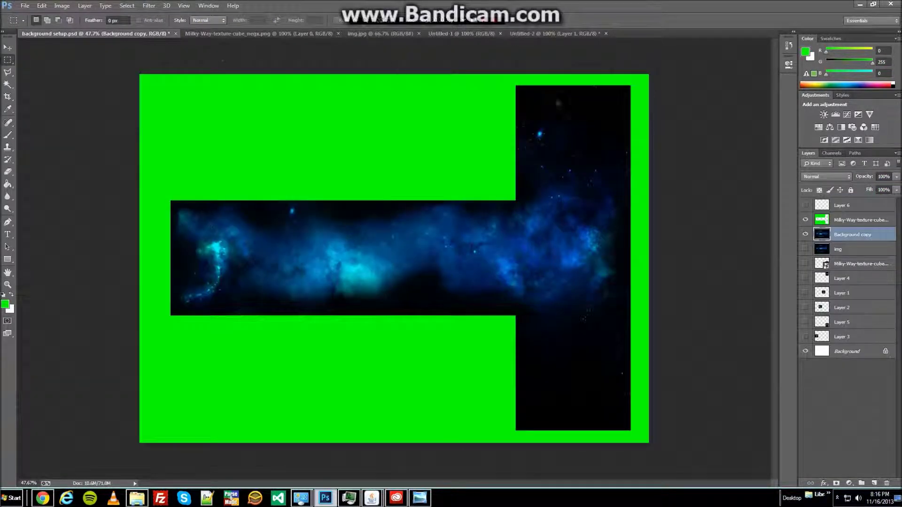
Step: Copy a square of the upper nebula panel and start a 512×512 Clipboard-preset document
scroll(600, 116, up, 5)
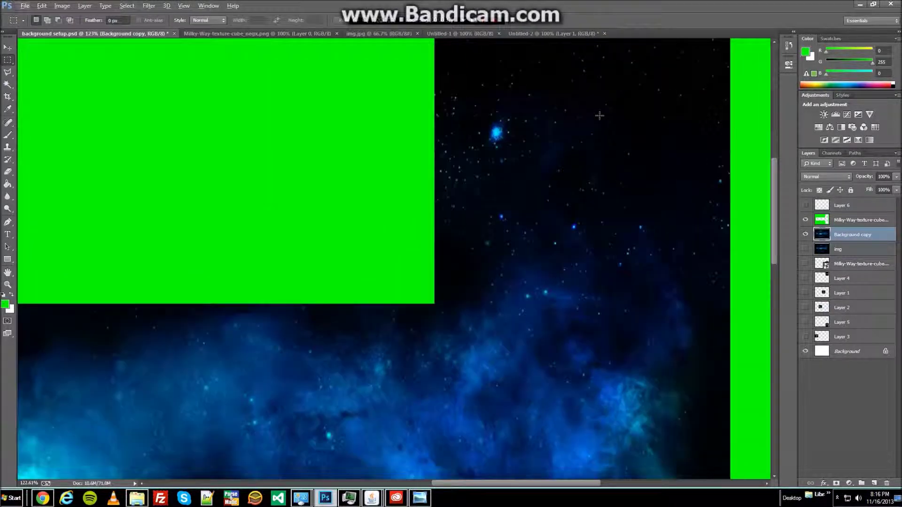
drag(620, 92, 472, 178)
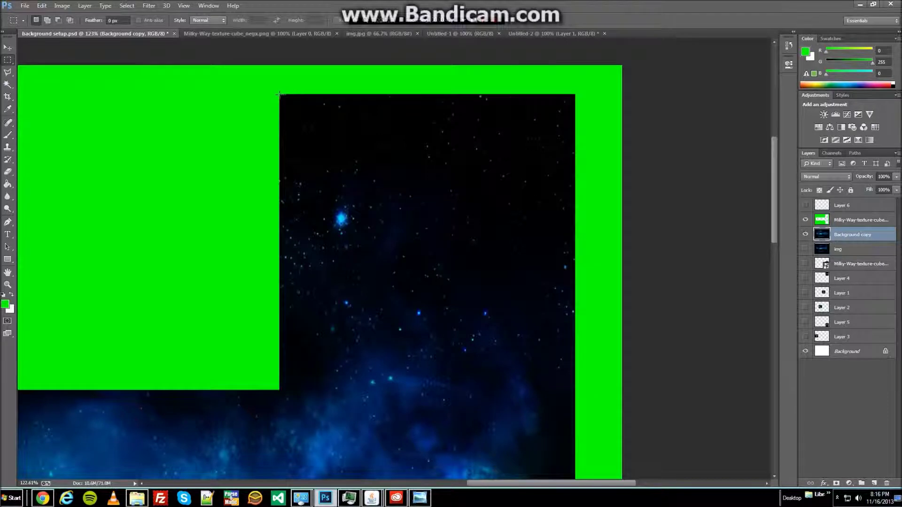
drag(279, 95, 574, 389)
click(42, 6)
click(47, 64)
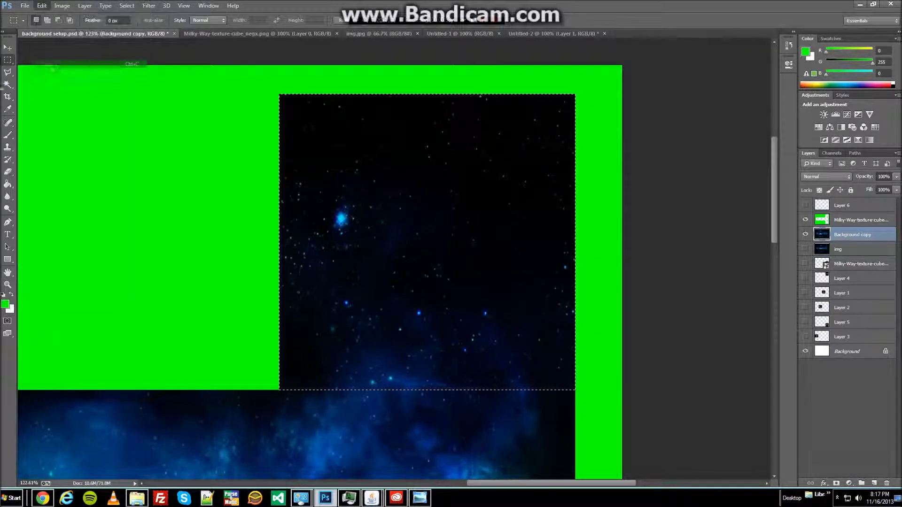
click(25, 5)
click(31, 15)
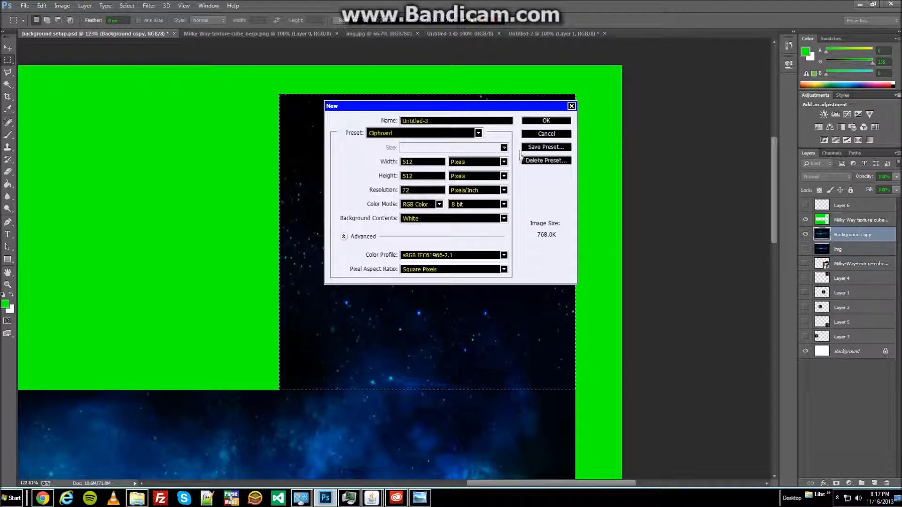
Step: Create the 512×512 document and paste the copied nebula square into it
click(546, 134)
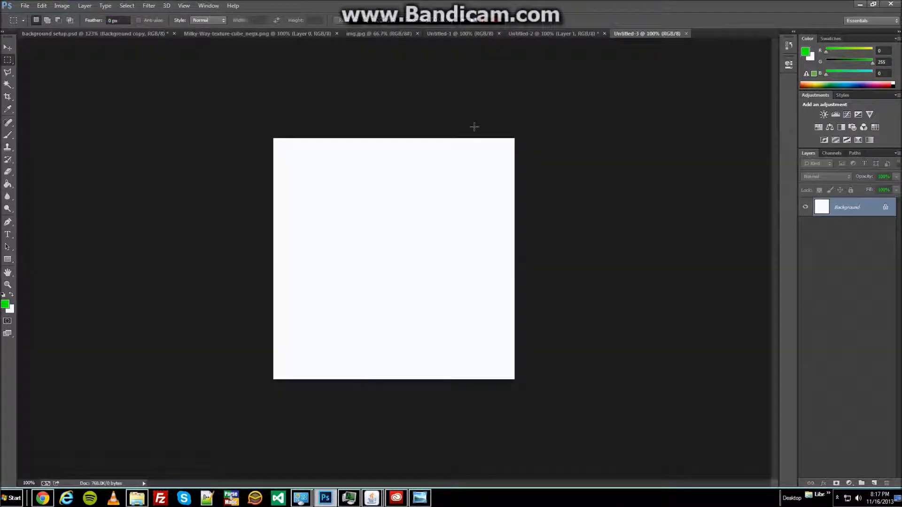
click(40, 6)
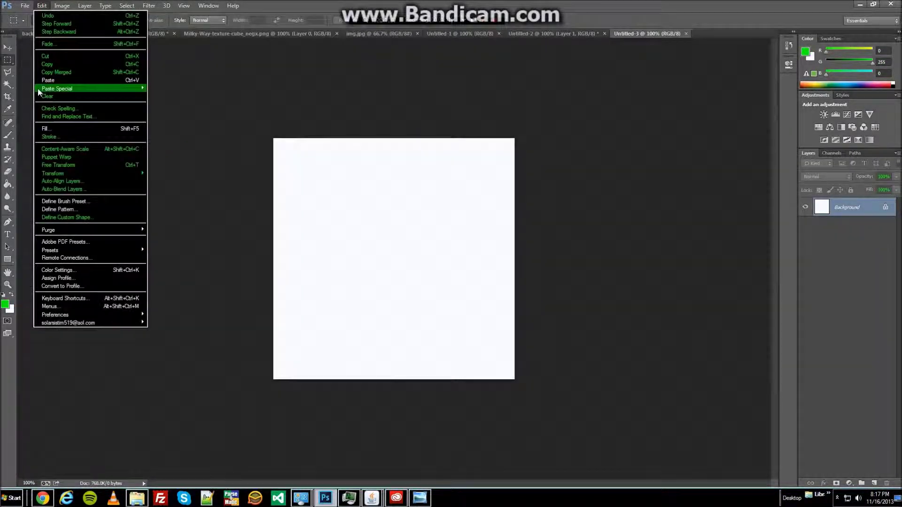
click(82, 80)
Step: Save the tile as PNG, overwriting Milky-Way-texture-cube_posy.png in the milkyway folder
click(25, 6)
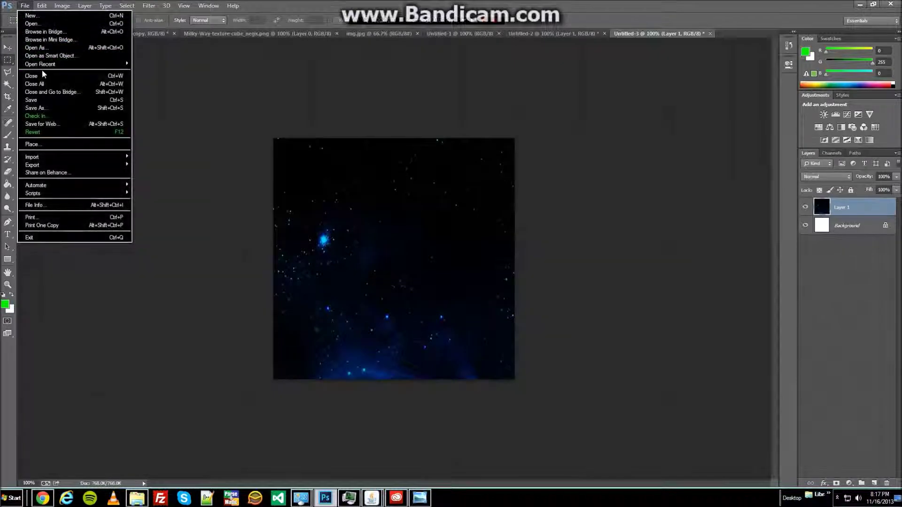
click(50, 107)
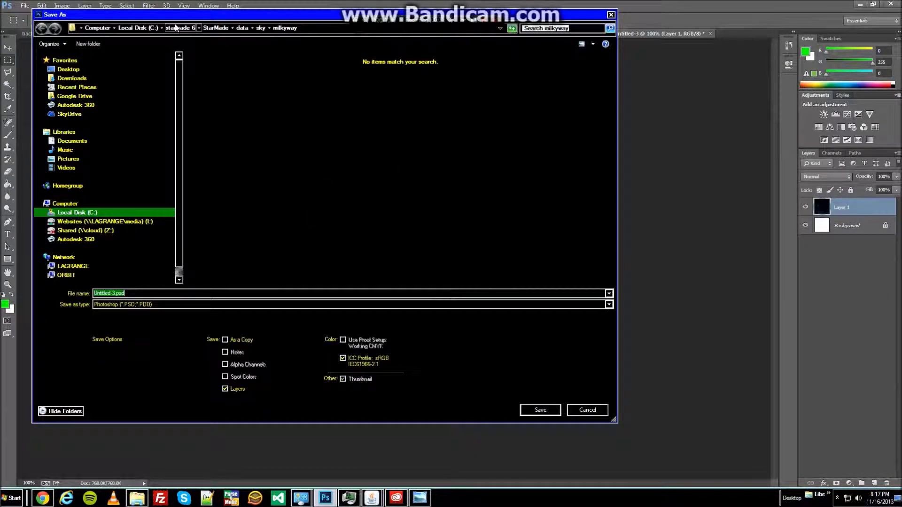
drag(170, 14, 217, 55)
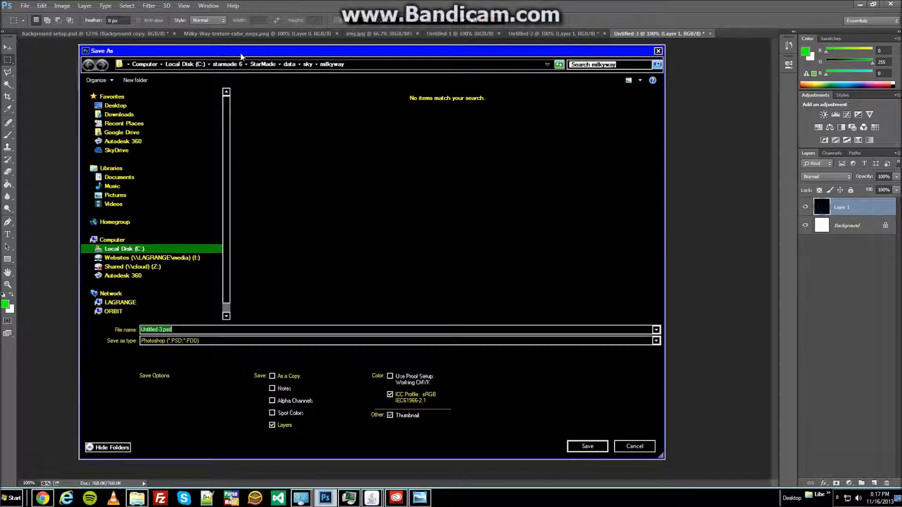
click(219, 340)
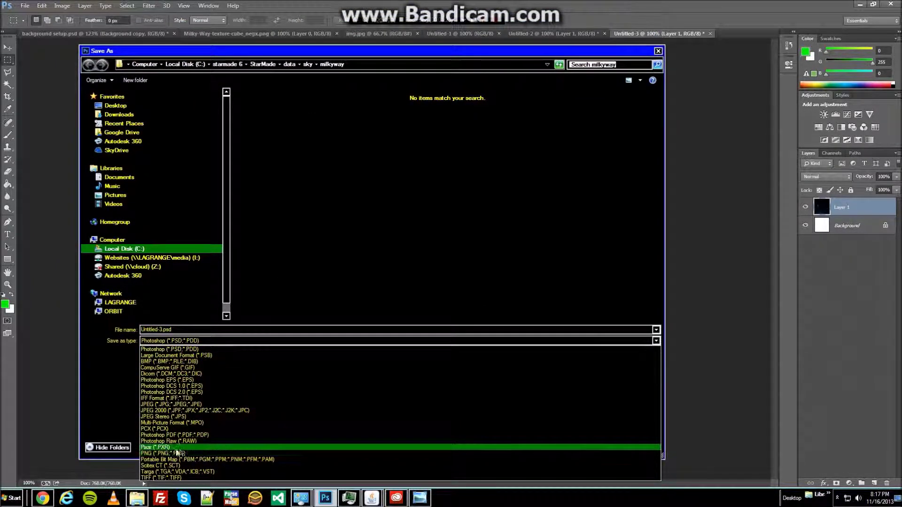
click(160, 454)
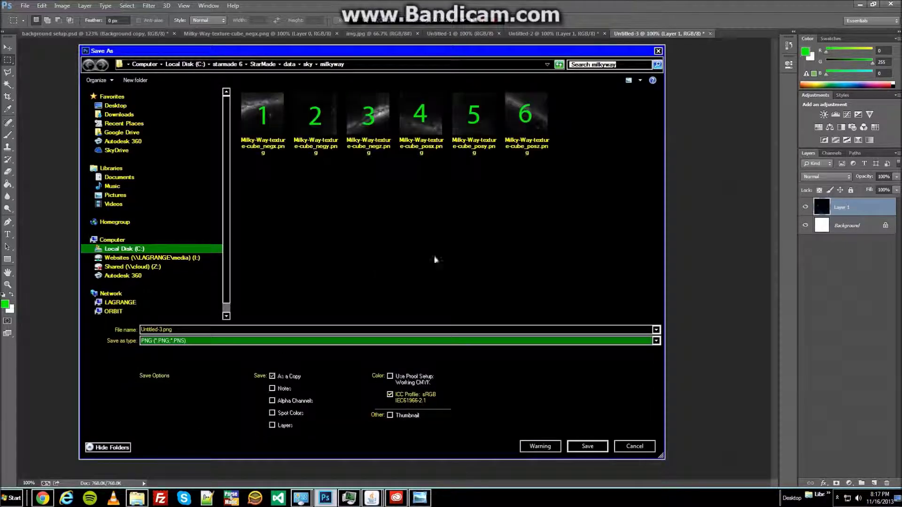
click(271, 125)
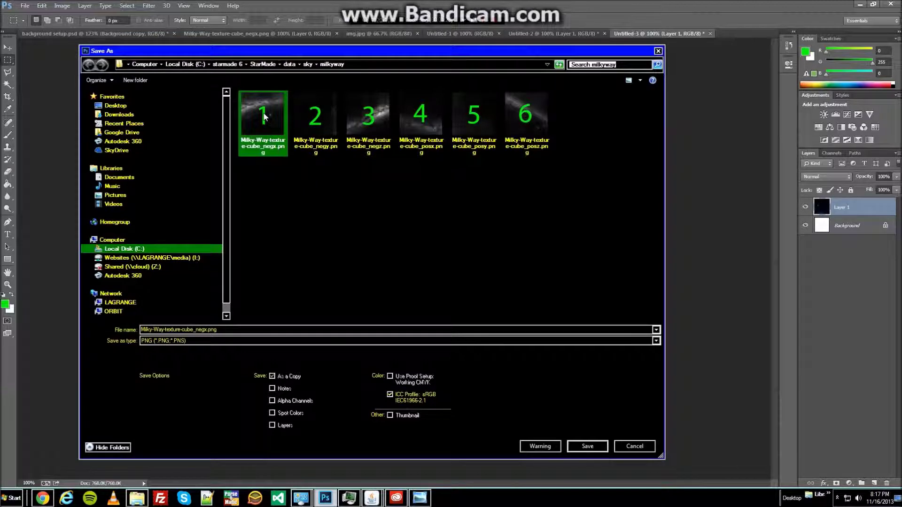
click(481, 121)
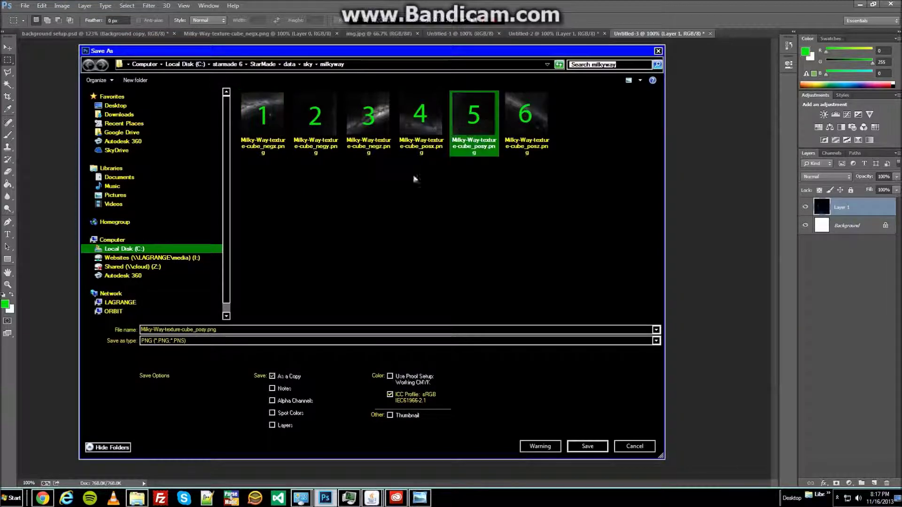
double_click(483, 118)
click(478, 250)
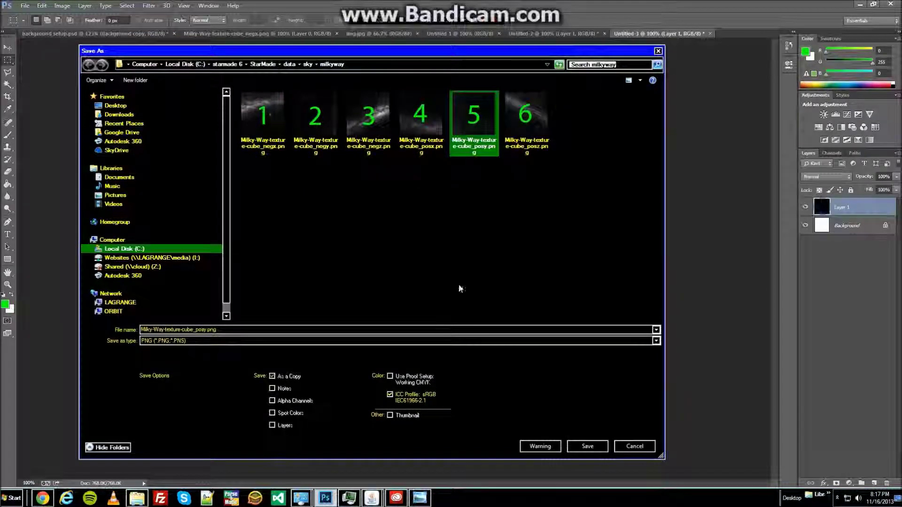
click(483, 154)
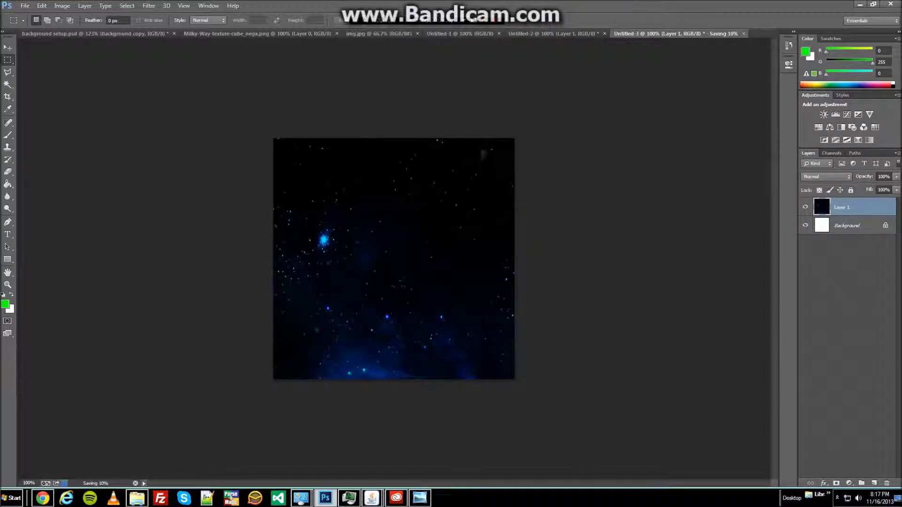
Step: Navigate Explorer to C:\starmade 6\StarMade\data\sky\milkyway
click(140, 497)
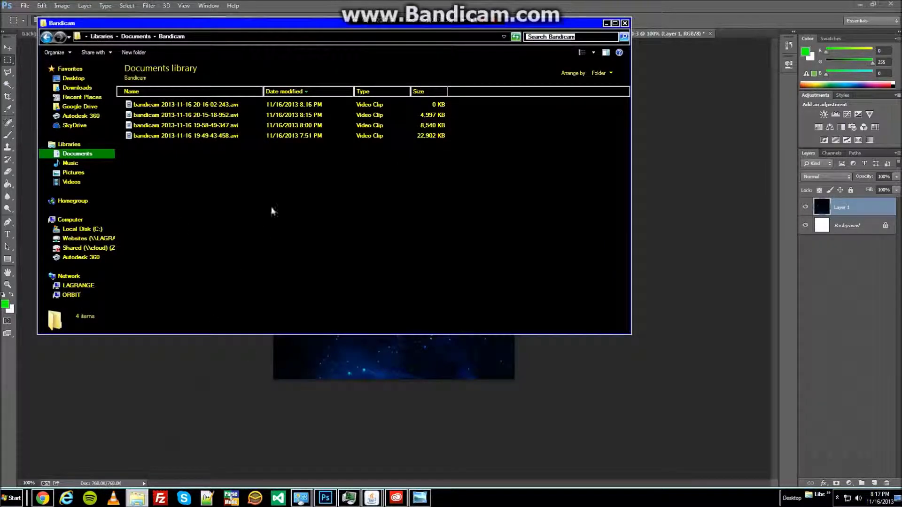
click(77, 229)
click(213, 209)
scroll(213, 209, down, 7)
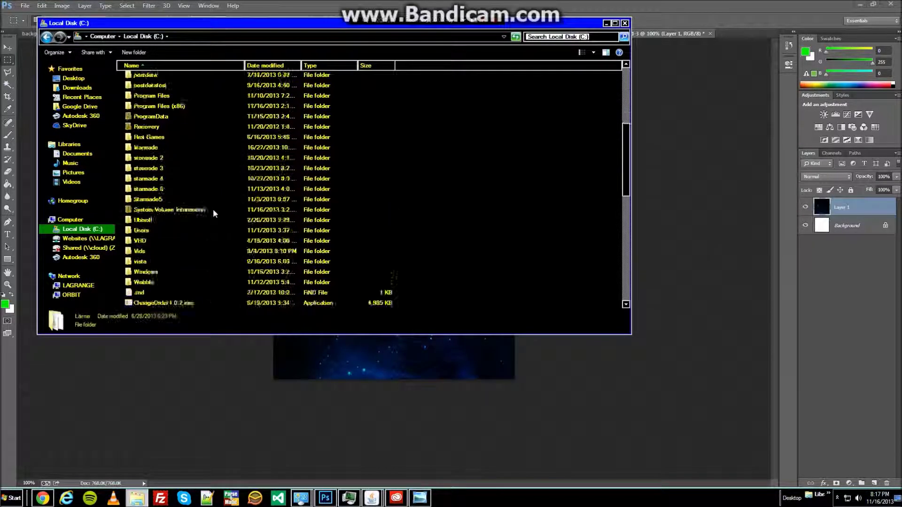
scroll(212, 208, down, 2)
double_click(165, 127)
double_click(162, 81)
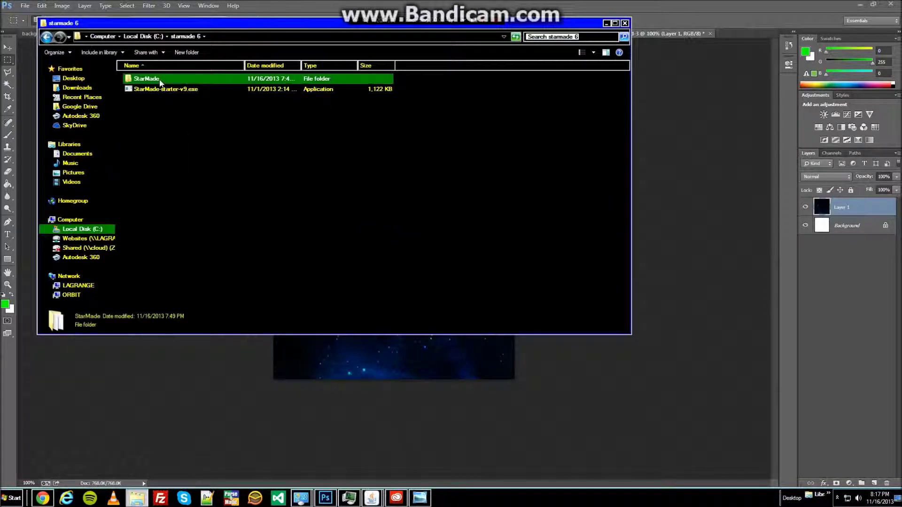
double_click(143, 132)
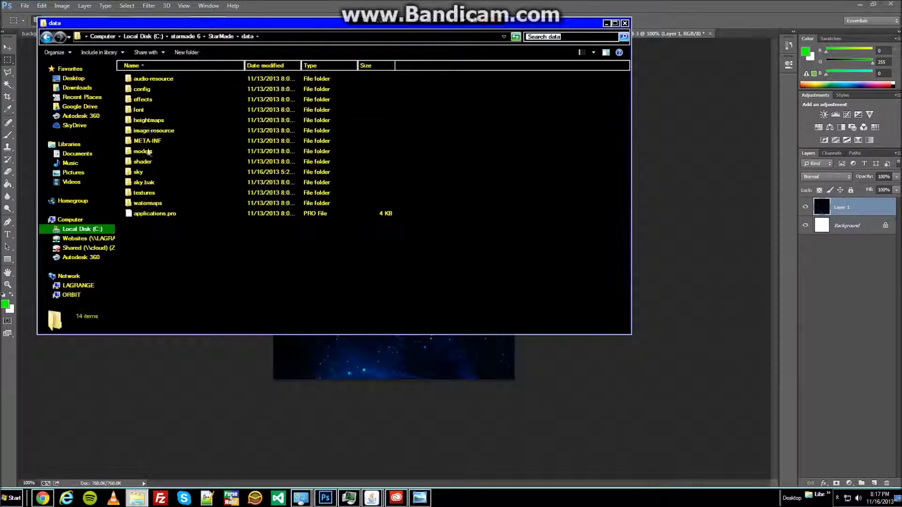
double_click(143, 175)
double_click(150, 90)
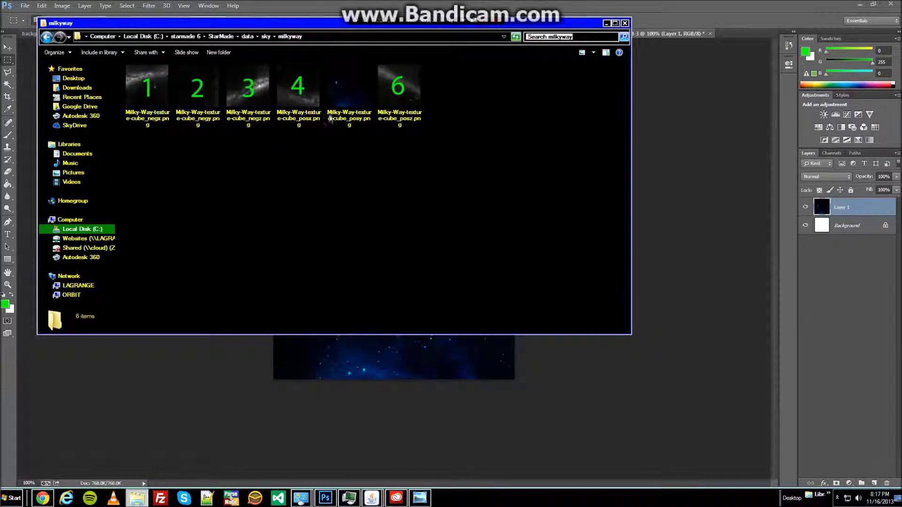
Step: Check the new posy texture's details, then return to Photoshop
click(353, 71)
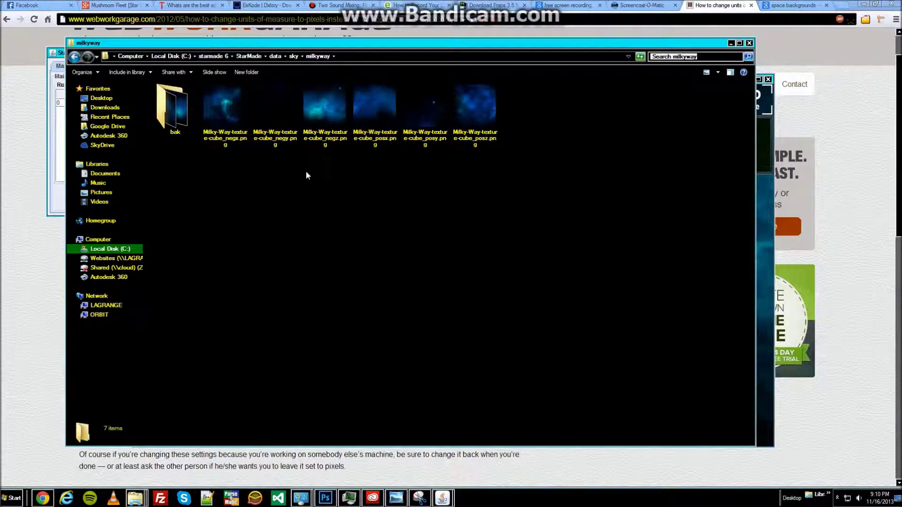
click(553, 132)
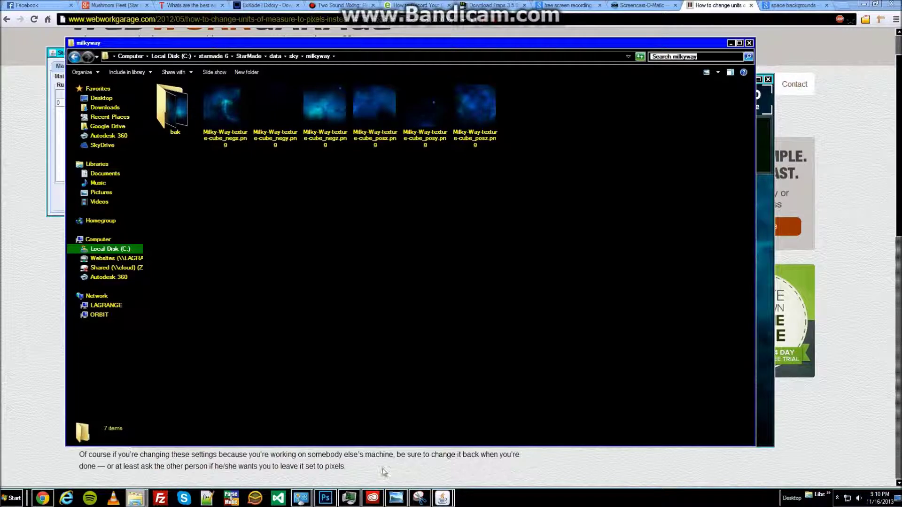
click(325, 498)
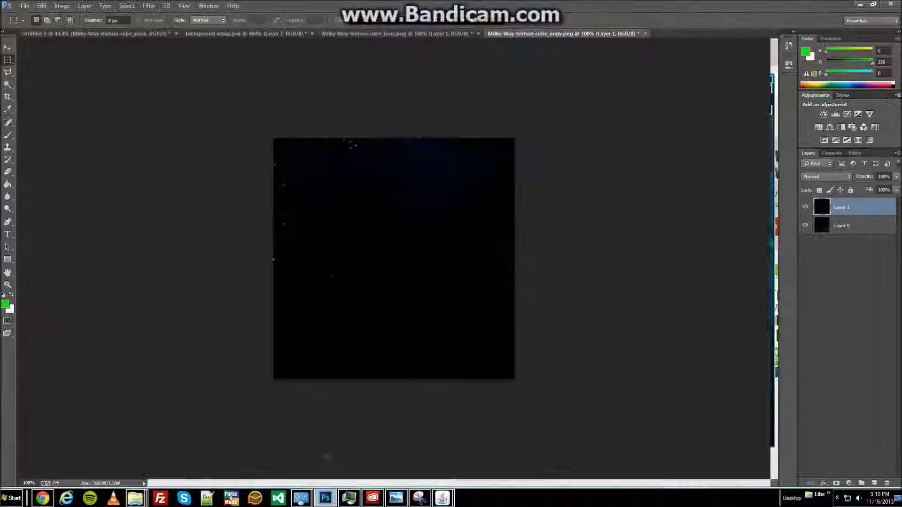
Step: Browse the milkyway textures in the Open dialog, then close it without opening anything
click(25, 6)
key(Escape)
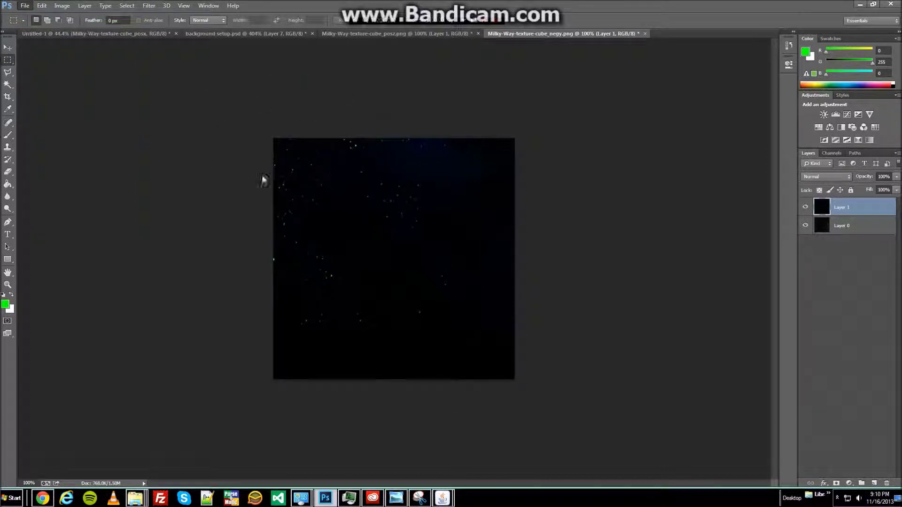
key(ctrl+o)
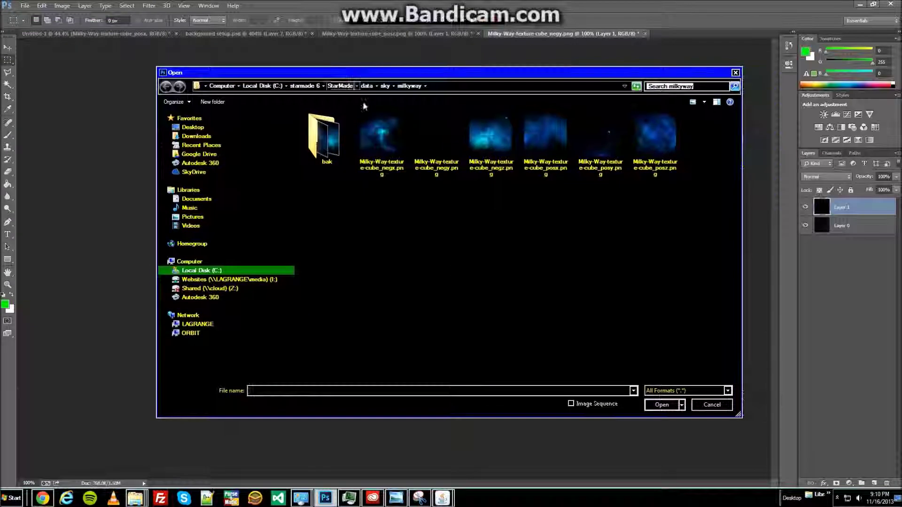
click(395, 159)
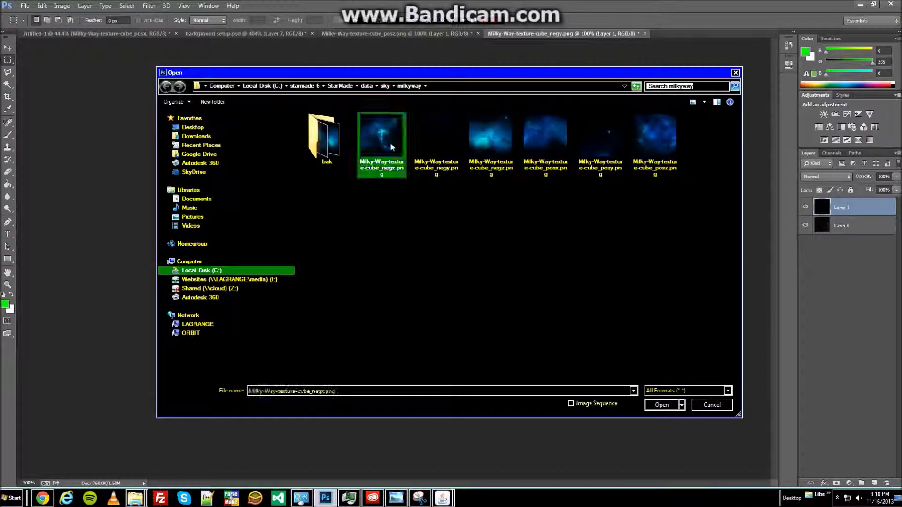
click(372, 245)
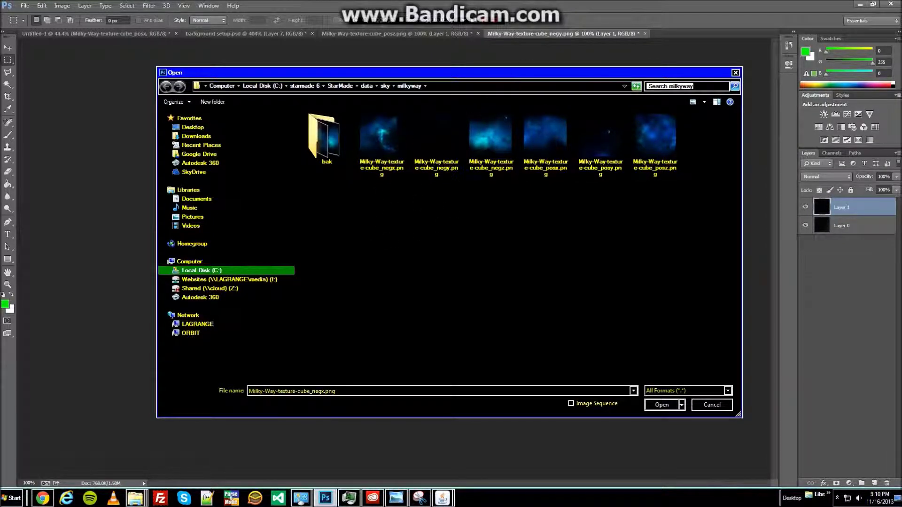
click(425, 37)
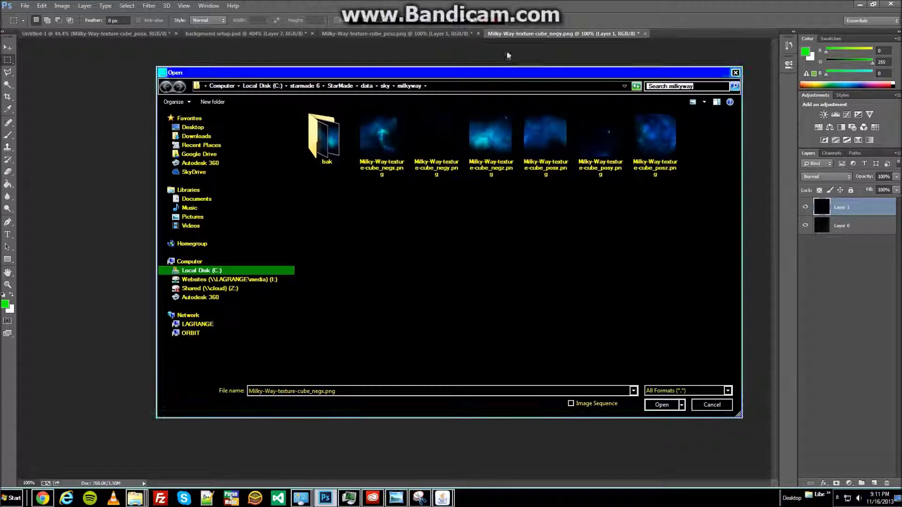
click(735, 73)
Step: On the posz tile, hide and reshow blue nebula Layer 1 to compare with Milky Way
click(397, 33)
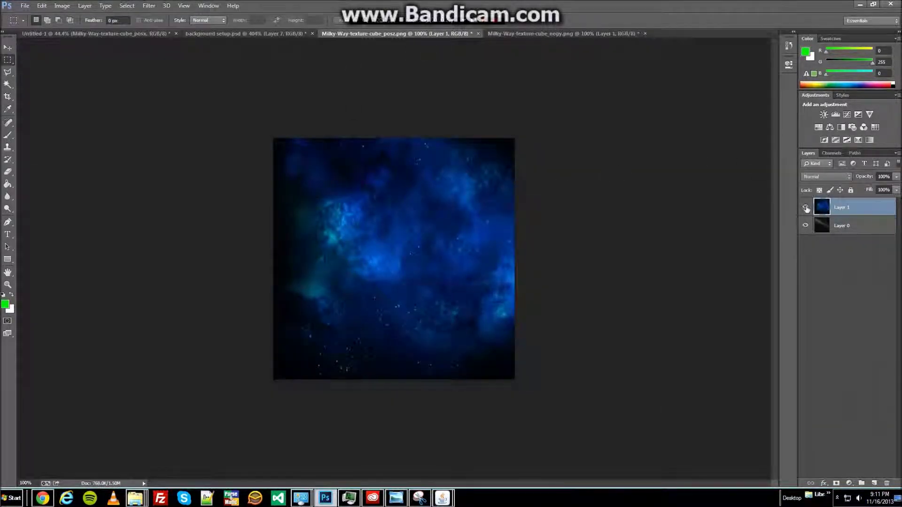
click(806, 208)
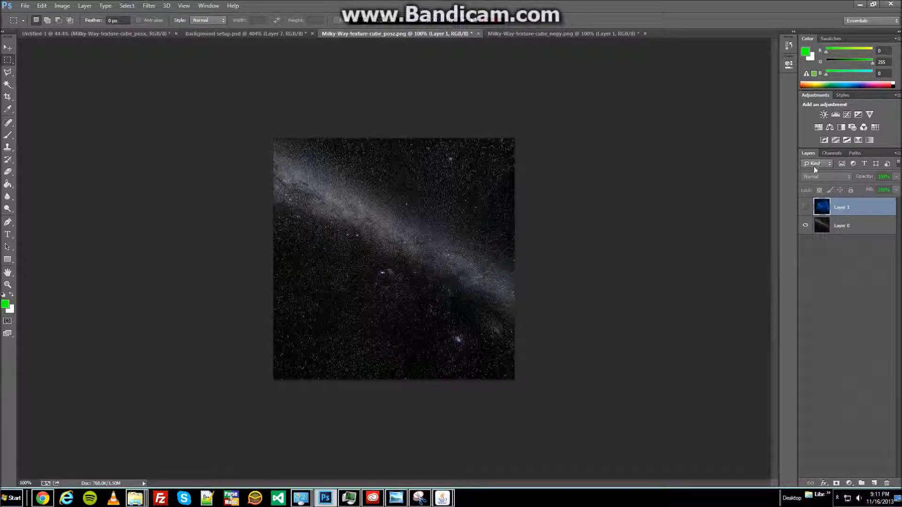
click(805, 210)
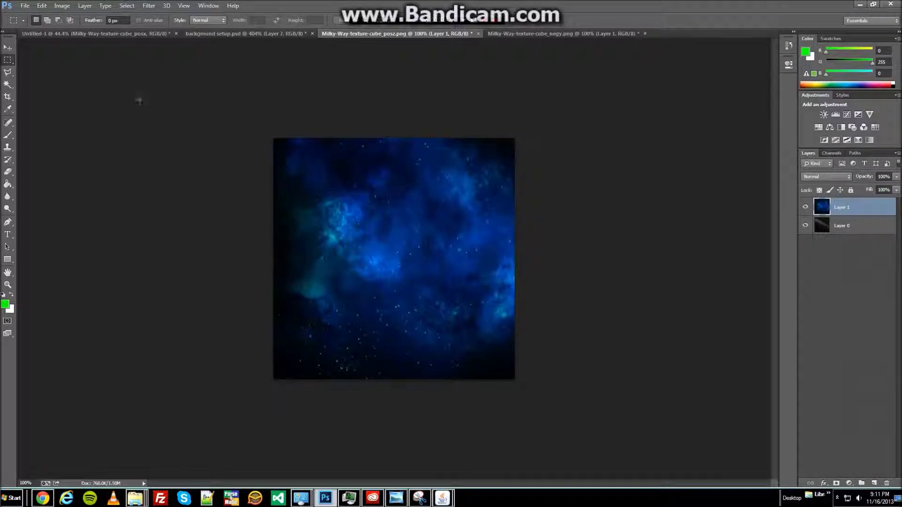
click(25, 5)
Step: Set the posz tile's Save As type to PNG in the milkyway folder, then cancel
click(37, 108)
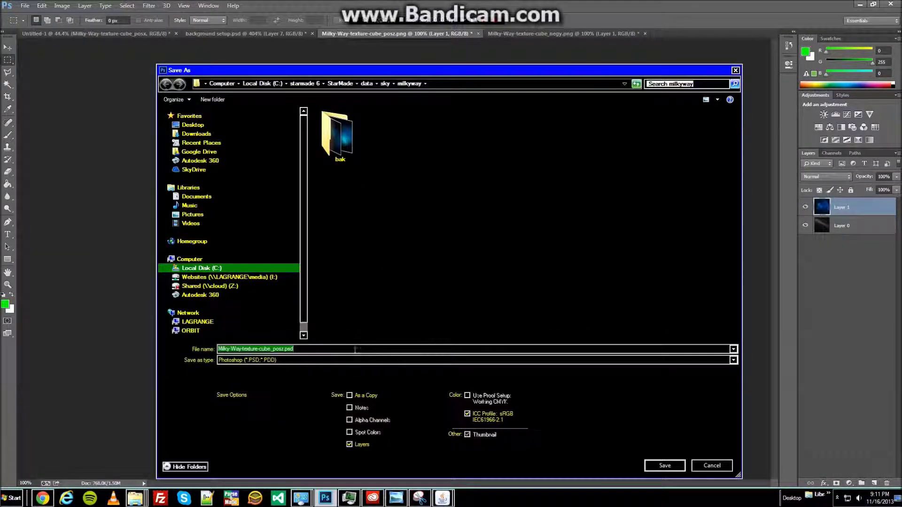
click(268, 364)
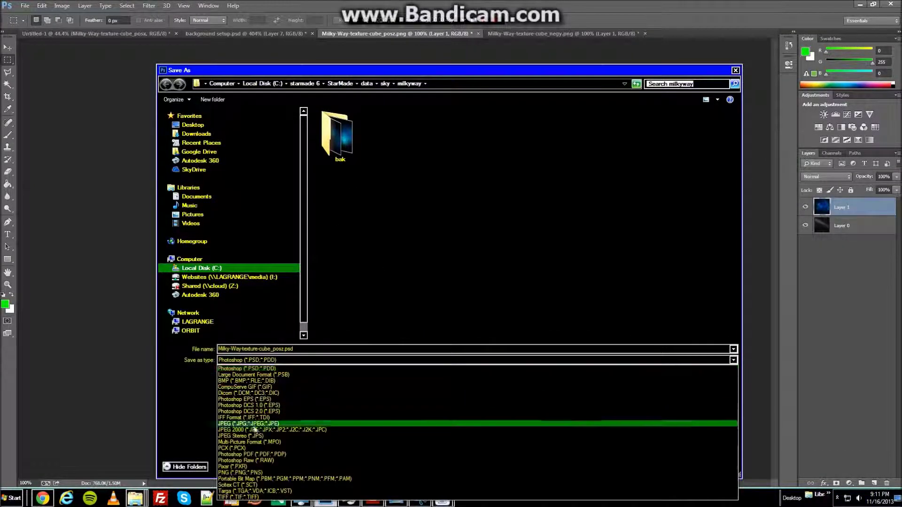
click(246, 473)
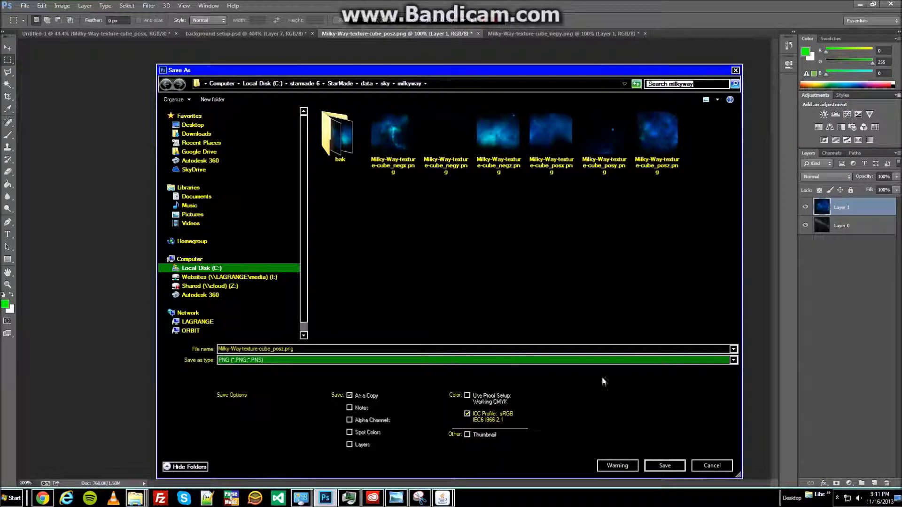
click(712, 466)
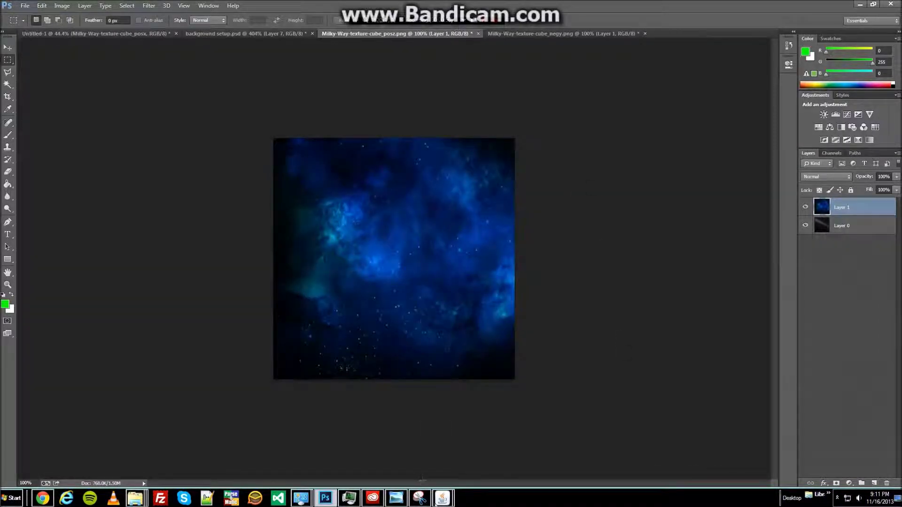
click(436, 501)
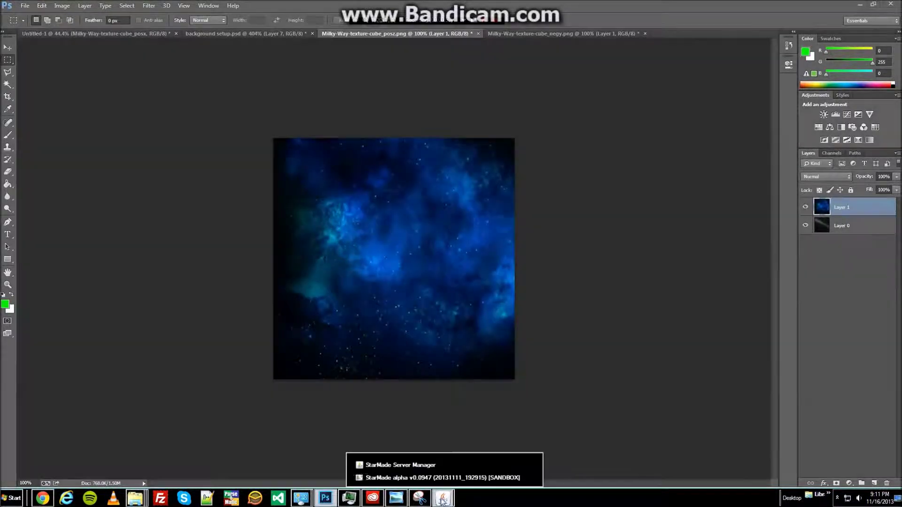
Step: Switch to the StarMade alpha game window to view the cyan nebula skybox near Sector (1, 2, 2)
click(444, 473)
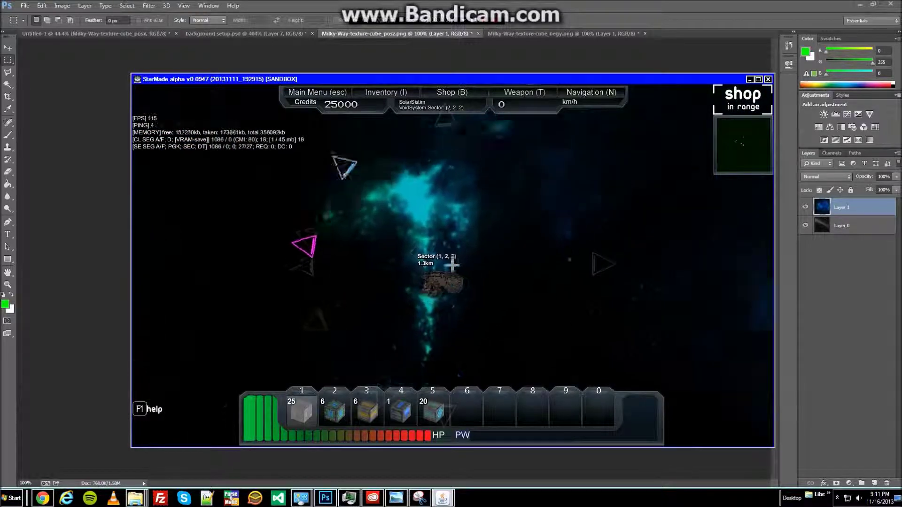